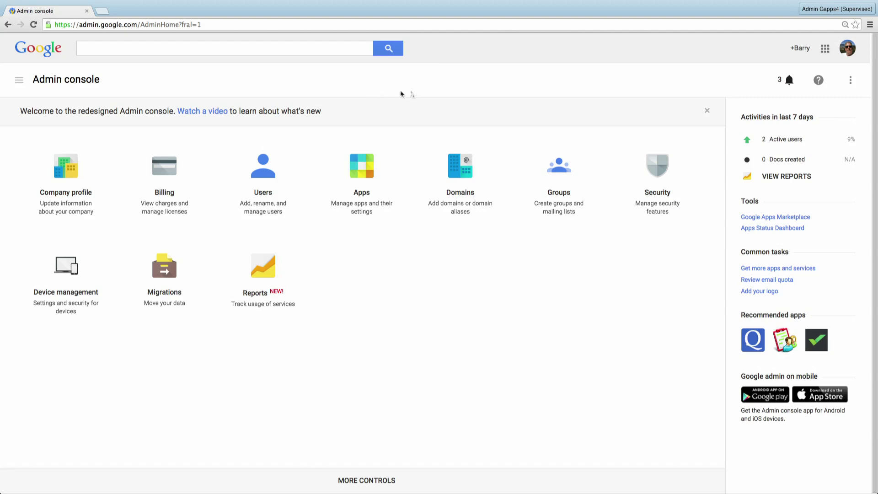
- Add the free Android for Work service from more apps and services, accepting its terms
left_click(759, 272)
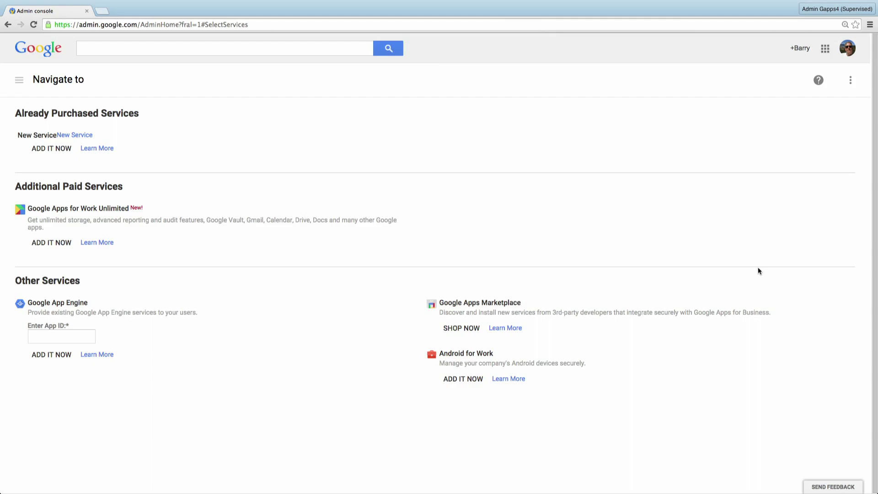
left_click(463, 379)
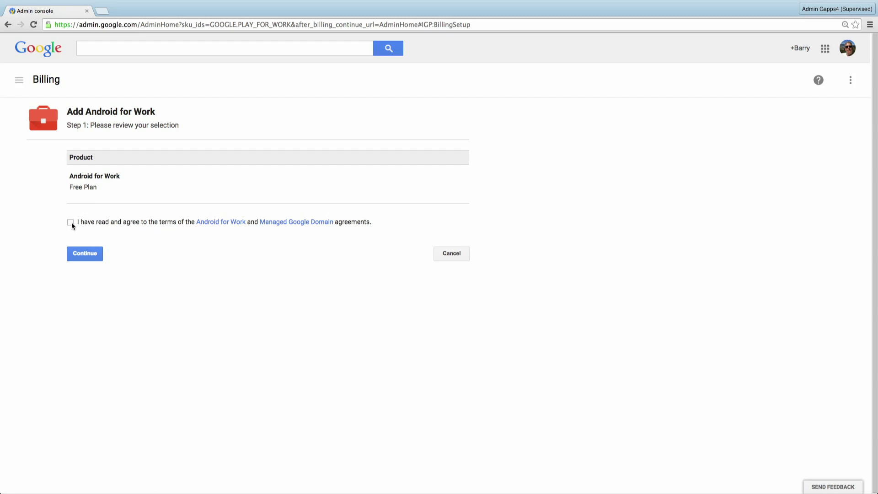
left_click(81, 254)
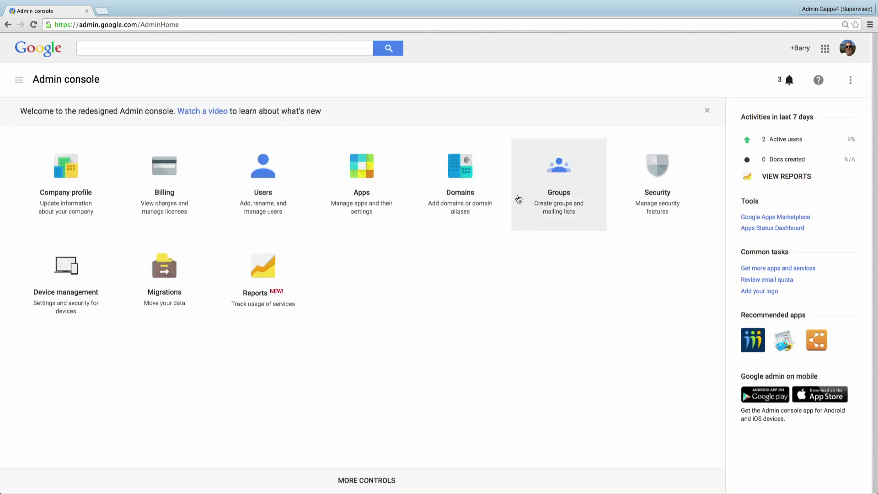
- Generate an EMM token in Security's Android for Work settings and select it for copying
left_click(663, 176)
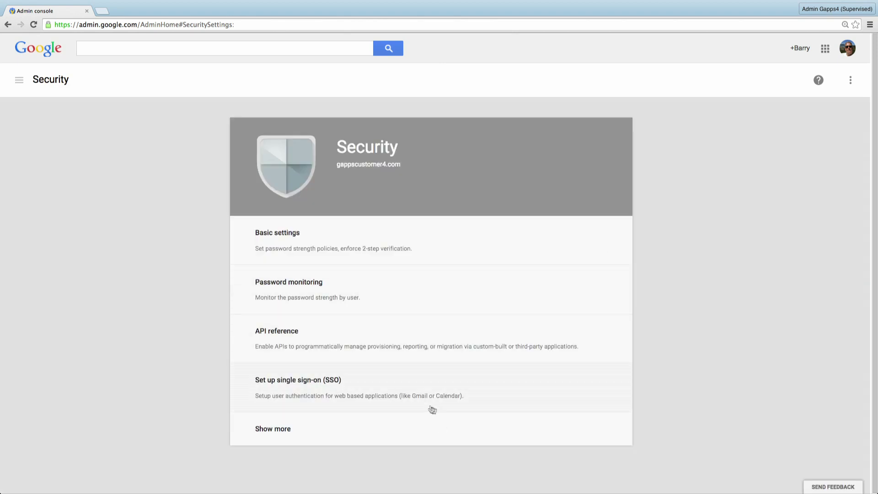
left_click(302, 430)
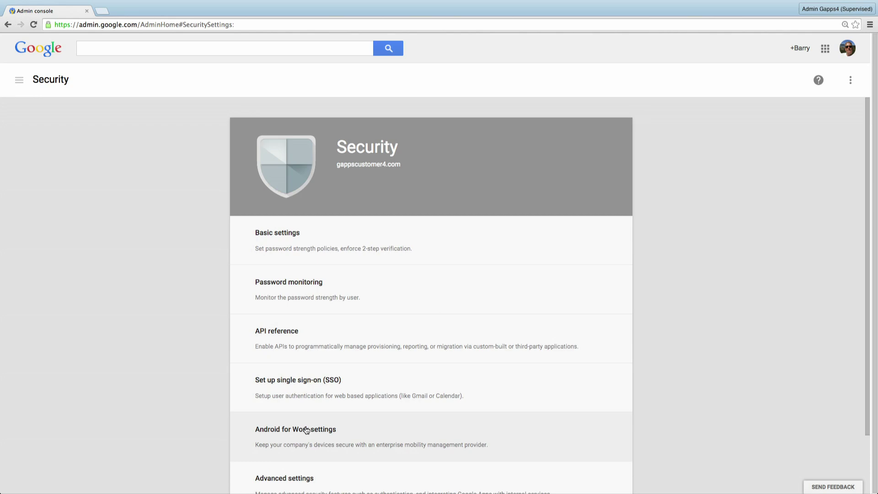
left_click(306, 429)
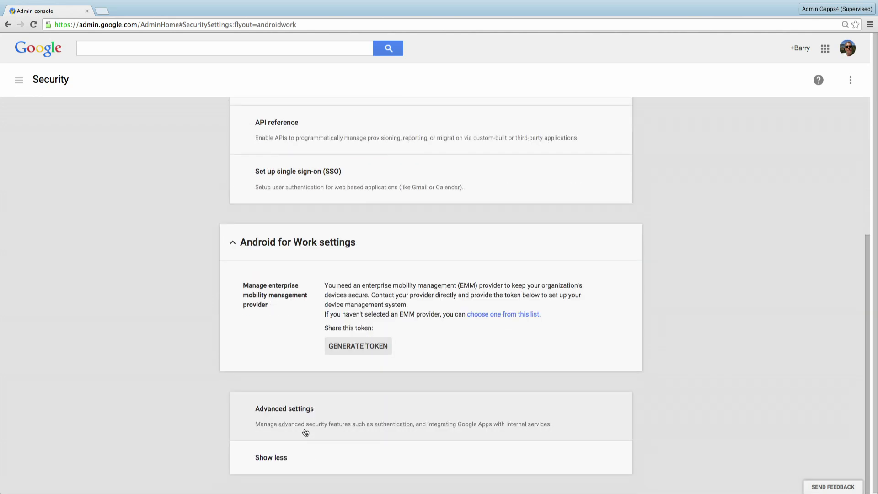
left_click(354, 346)
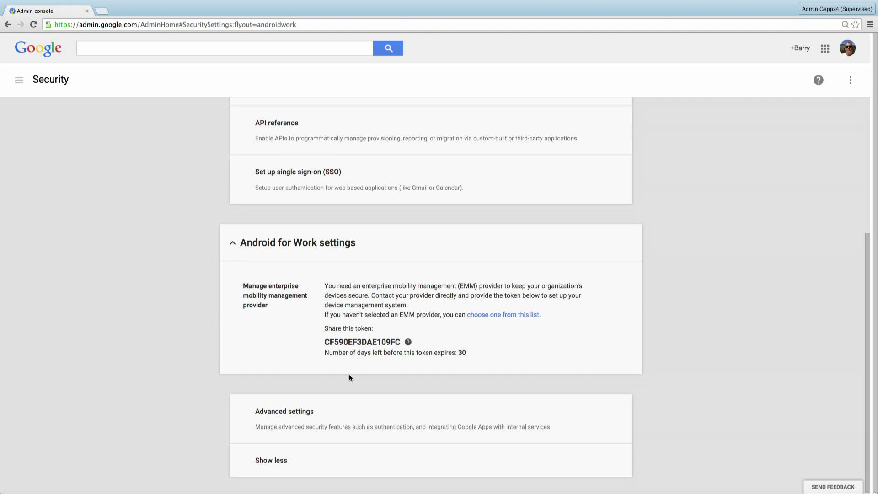
double_click(364, 341)
key("ctrl+c")
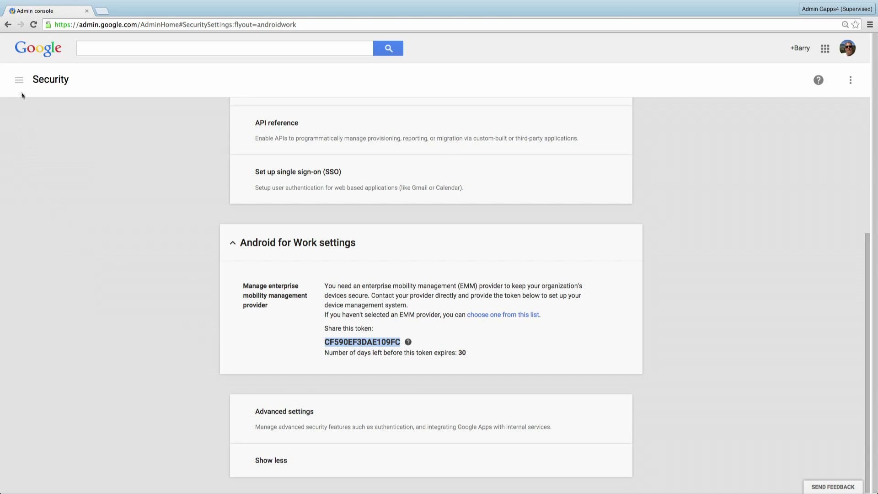
- Open the Android for Work setup under Device management's Mobile settings
left_click(18, 81)
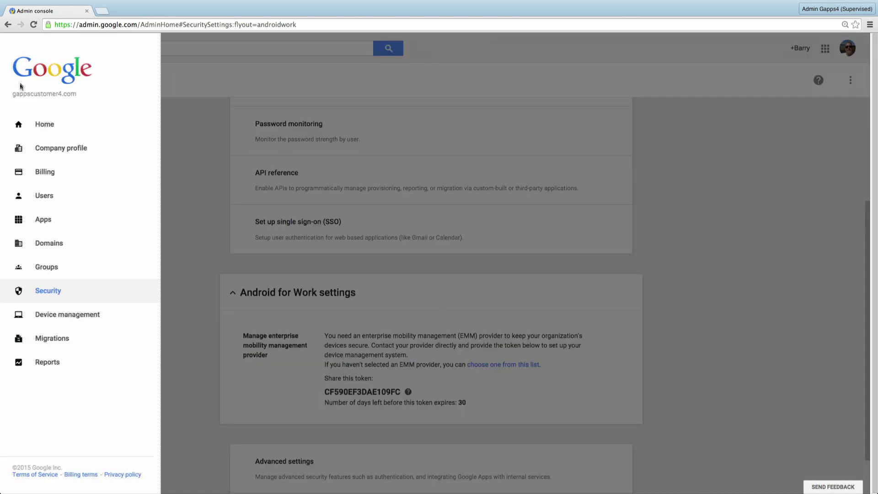
left_click(57, 315)
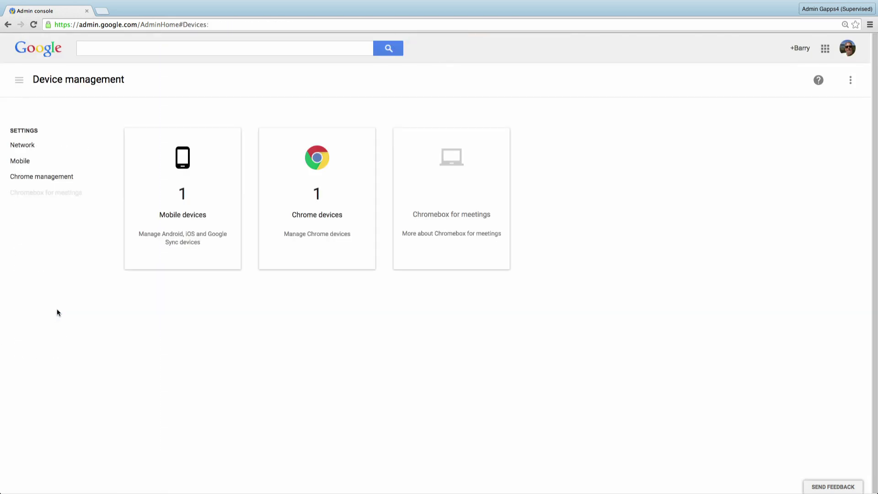
left_click(22, 163)
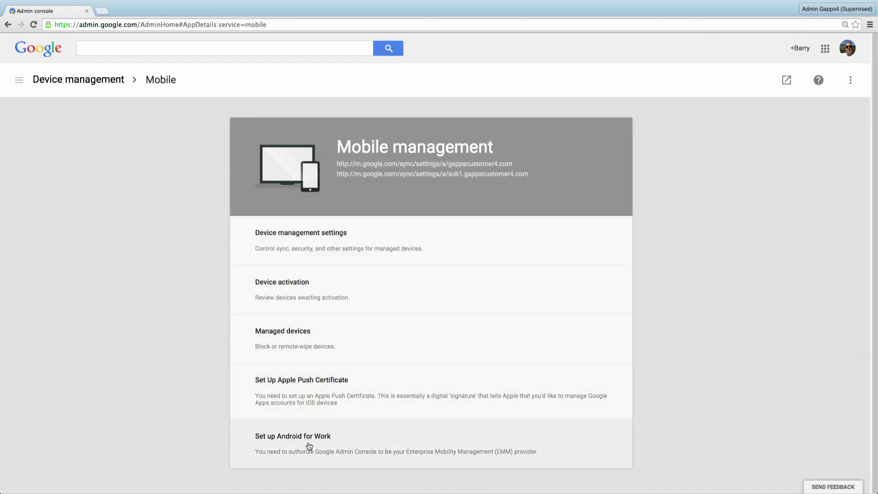
left_click(310, 446)
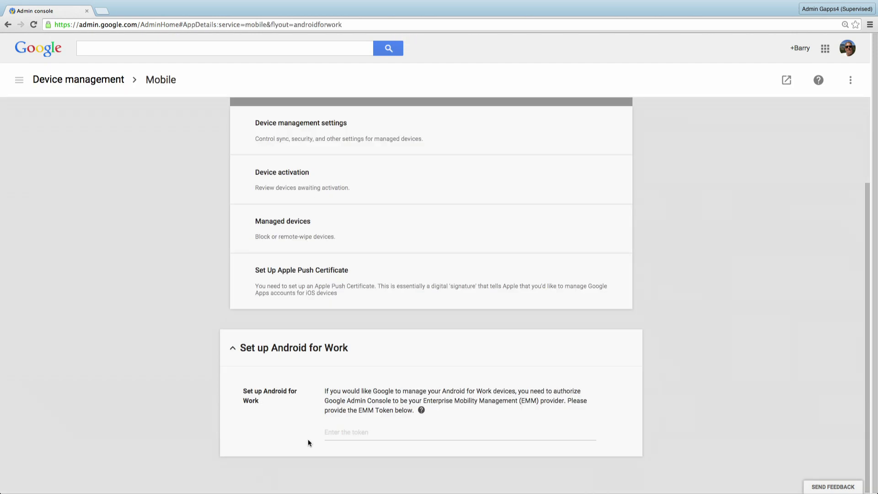
- Paste the copied EMM token into the token field and save the changes
left_click(333, 432)
right_click(333, 432)
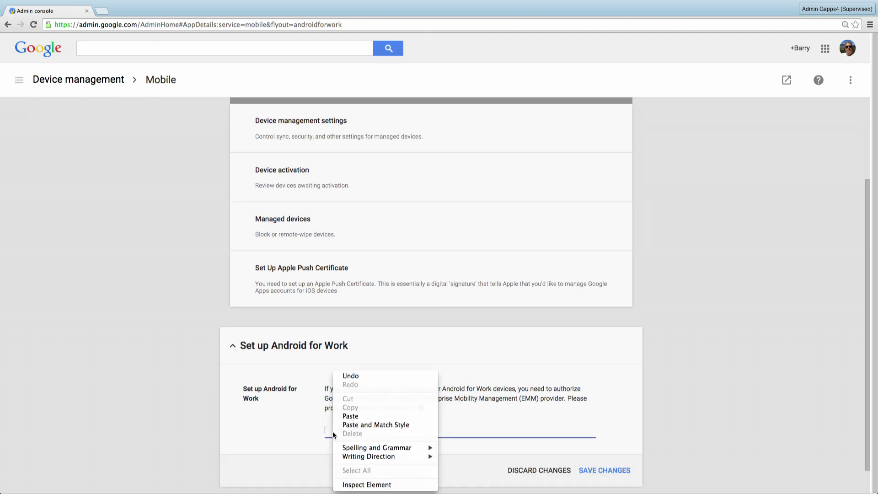
left_click(349, 416)
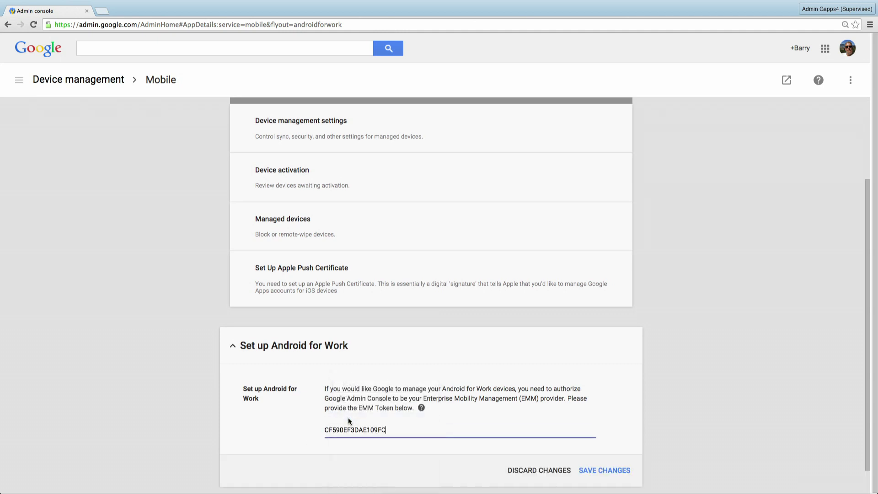
left_click(607, 472)
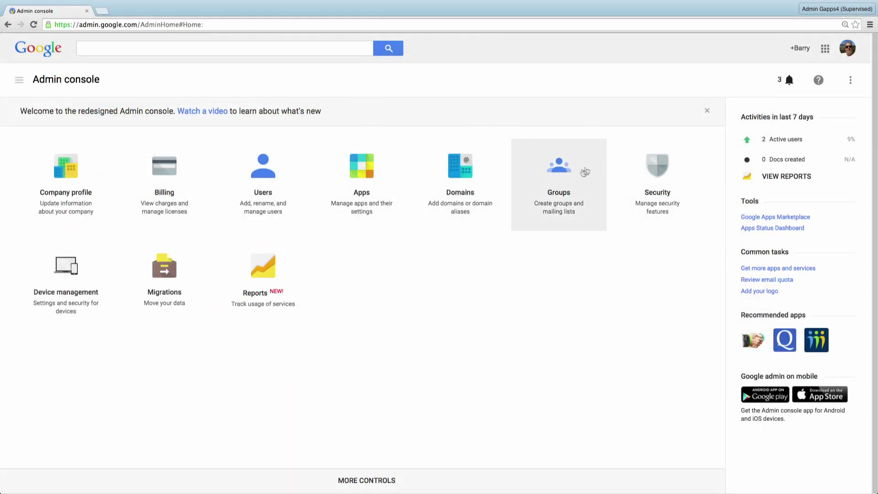
- Go to Device management > Network > Wi-Fi, showing the existing ATT100 network
left_click(76, 269)
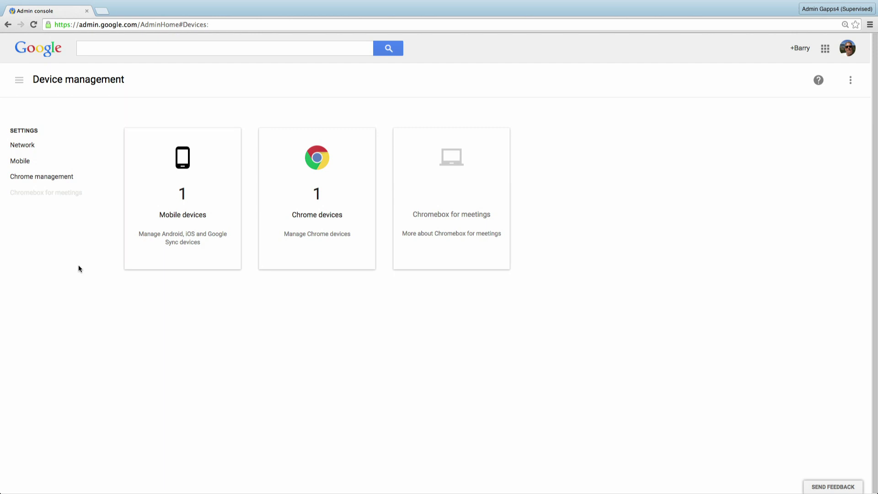
left_click(19, 146)
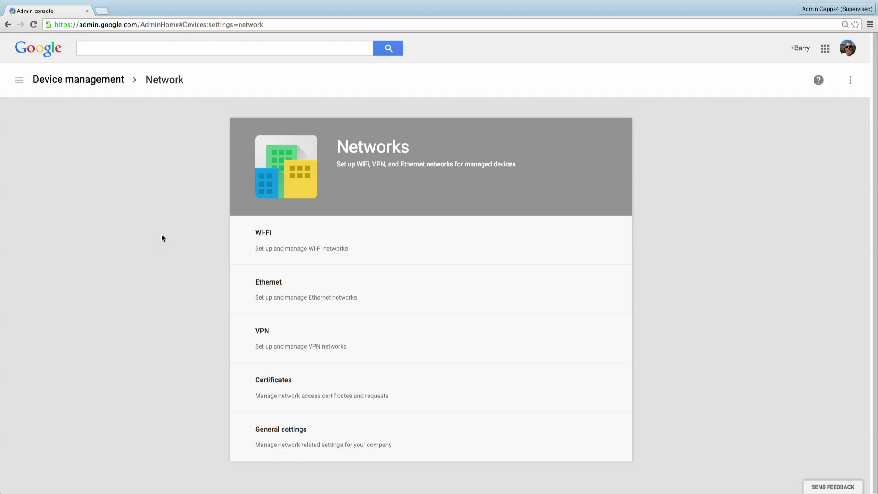
left_click(278, 241)
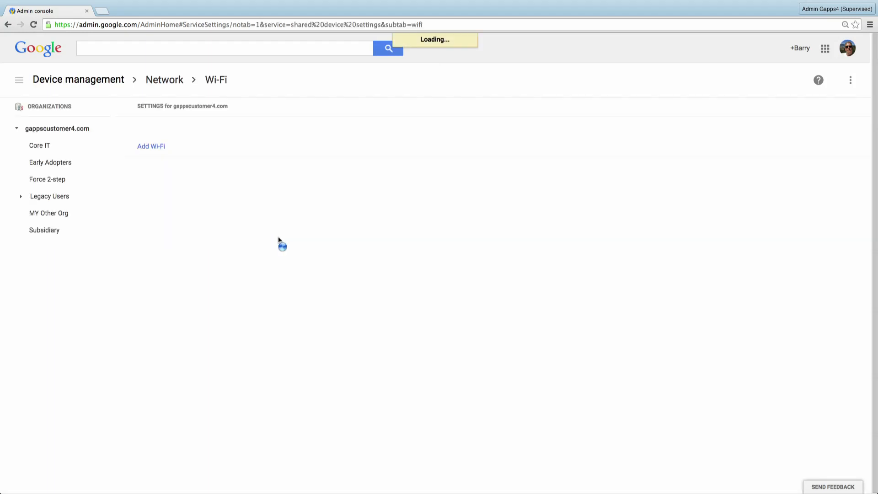
- Select the gappscustomer4.com organization and start adding a new Wi-Fi network
left_click(47, 163)
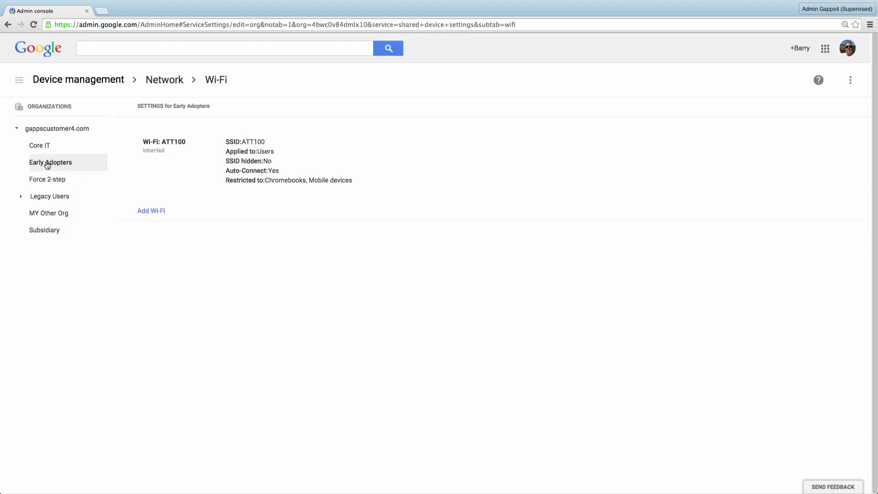
left_click(33, 132)
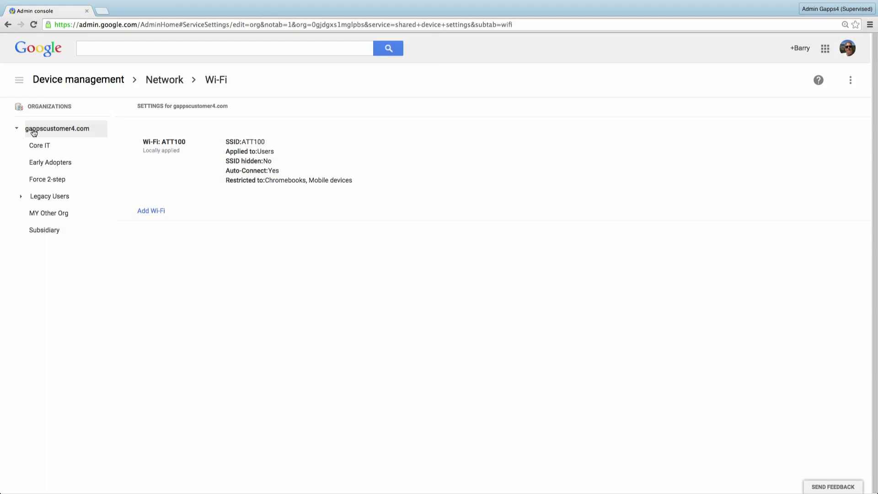
left_click(152, 213)
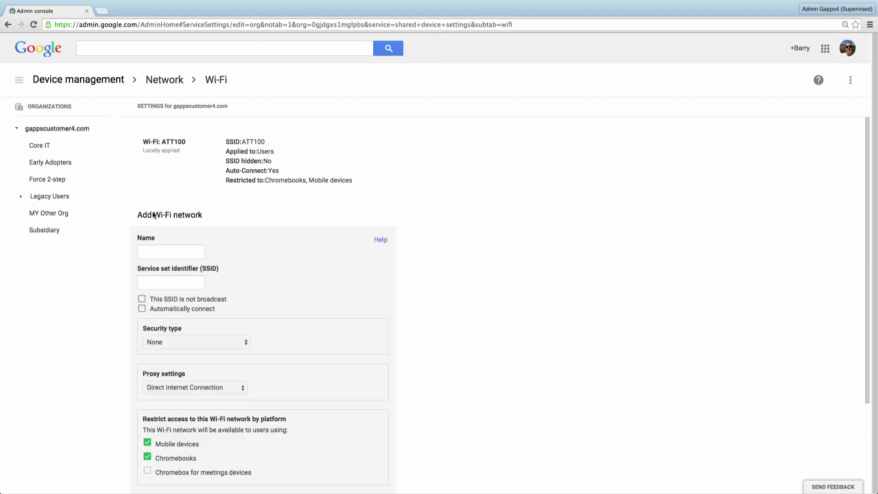
scroll(165, 210, "down", 1)
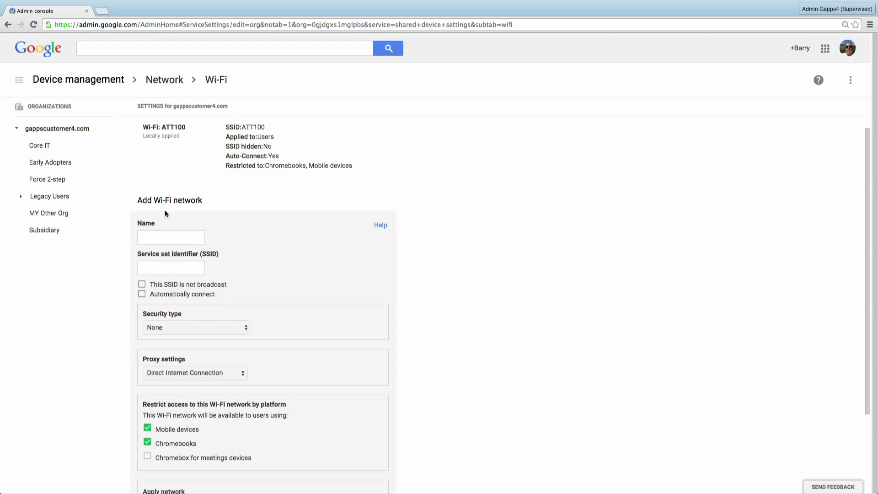
scroll(165, 211, "down", 1)
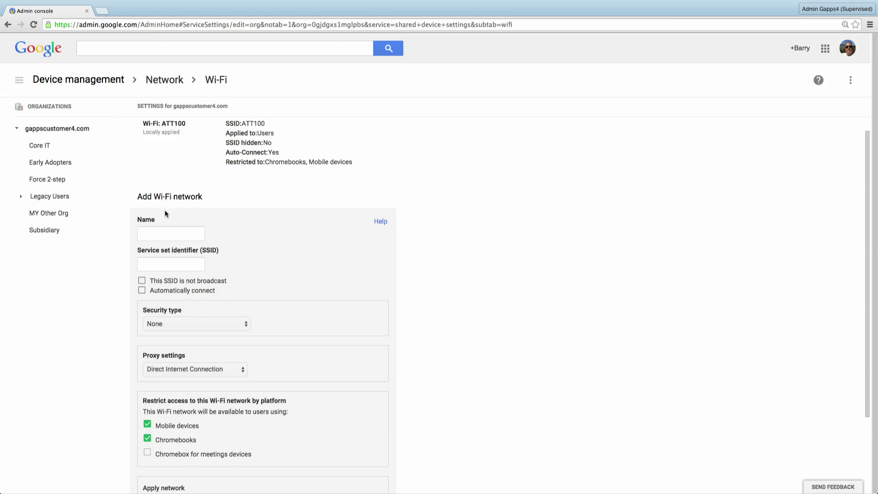
- Set the Wi-Fi security type to WPA/WPA2 and untick the Chromebooks platform
left_click(244, 325)
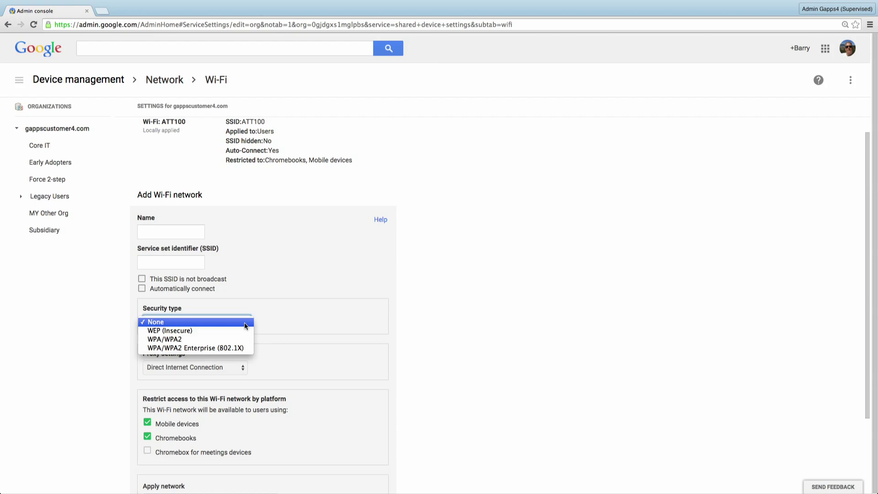
left_click(230, 341)
scroll(287, 328, "down", 1)
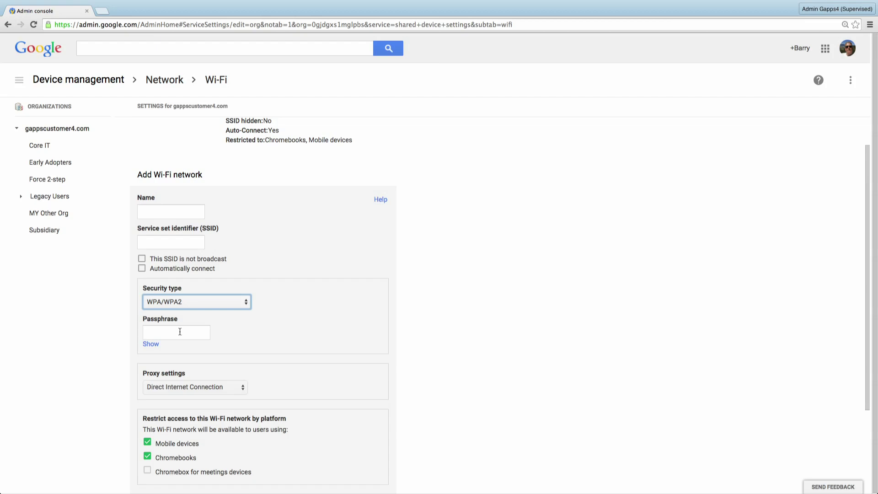
scroll(247, 320, "down", 3)
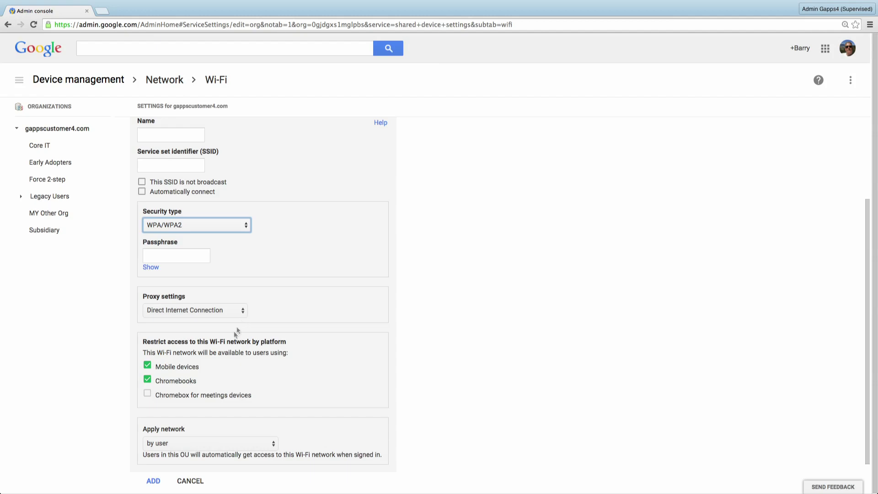
left_click(162, 380)
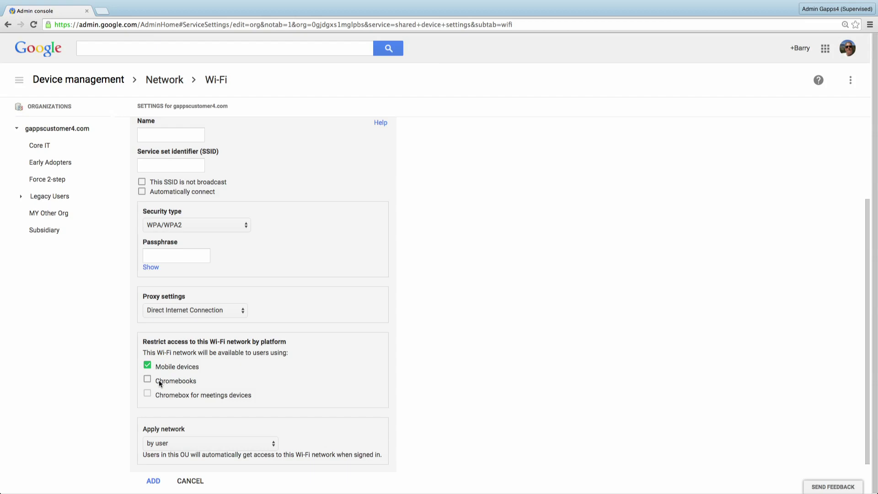
scroll(292, 384, "down", 1)
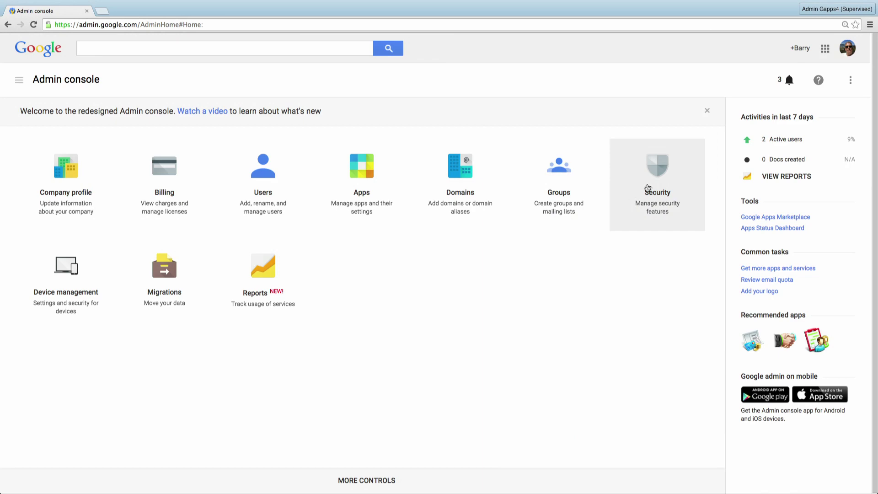
- Open the Security settings from the Admin console home dashboard
left_click(648, 187)
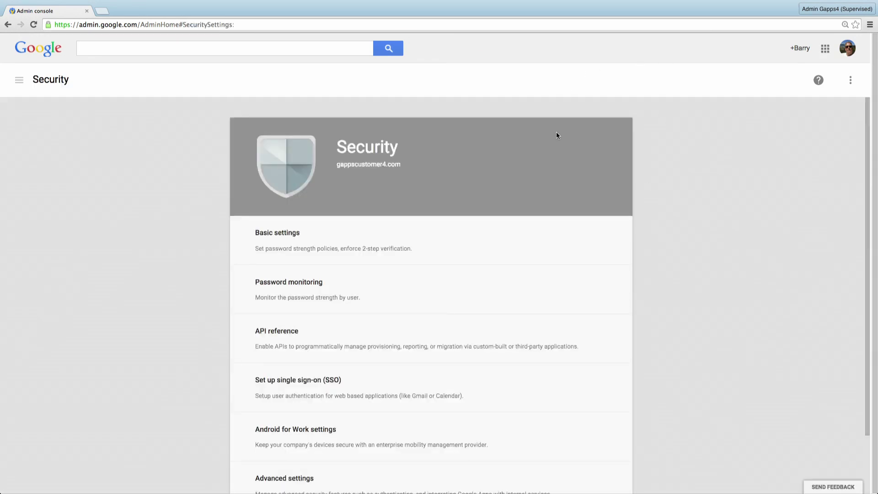
- Go from Basic settings to the advanced 2-step enforcement settings for the Force 2-step organization
left_click(390, 245)
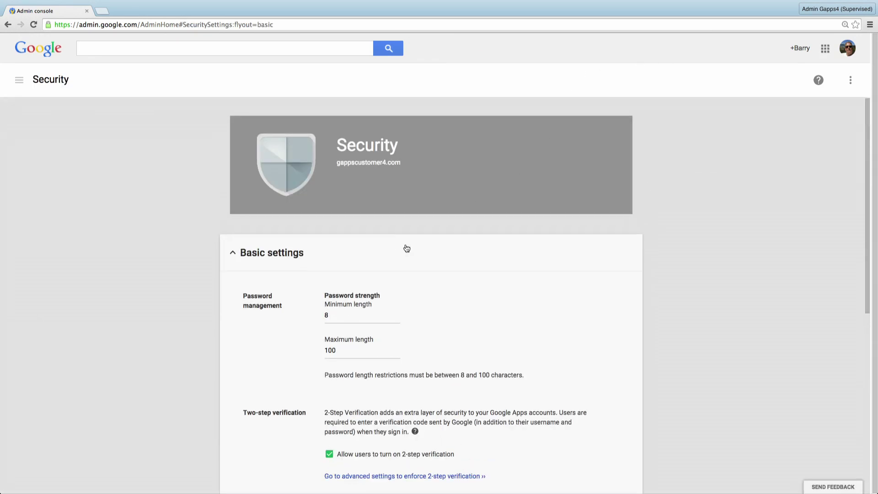
scroll(406, 247, "down", 1)
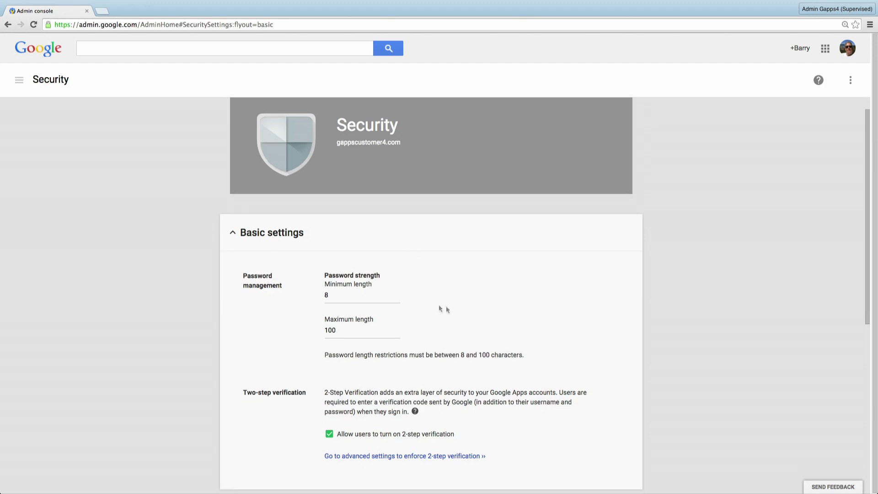
left_click(375, 456)
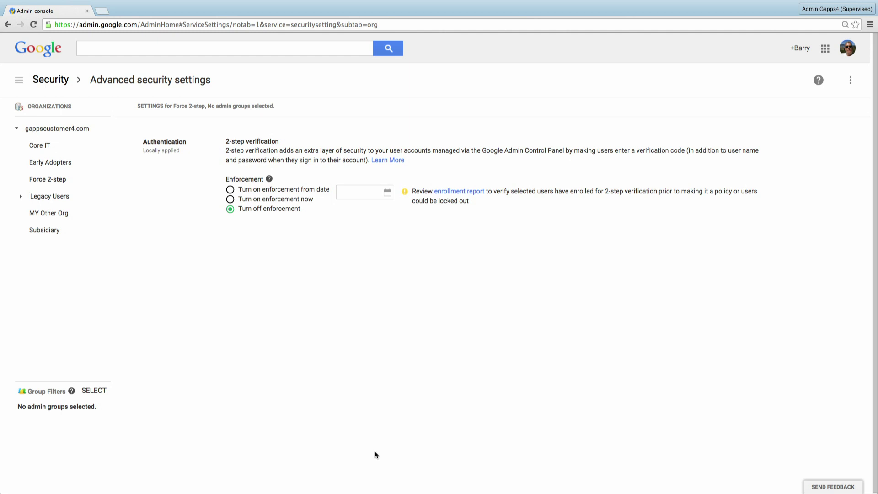
left_click(32, 130)
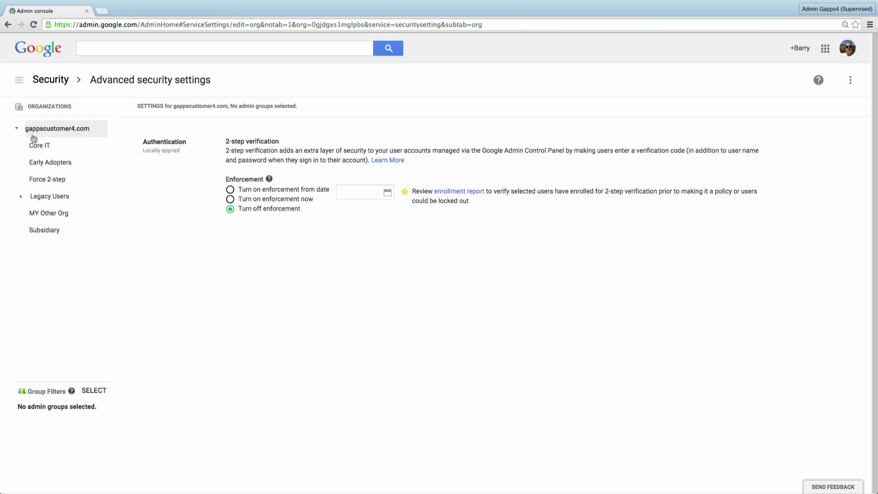
left_click(38, 182)
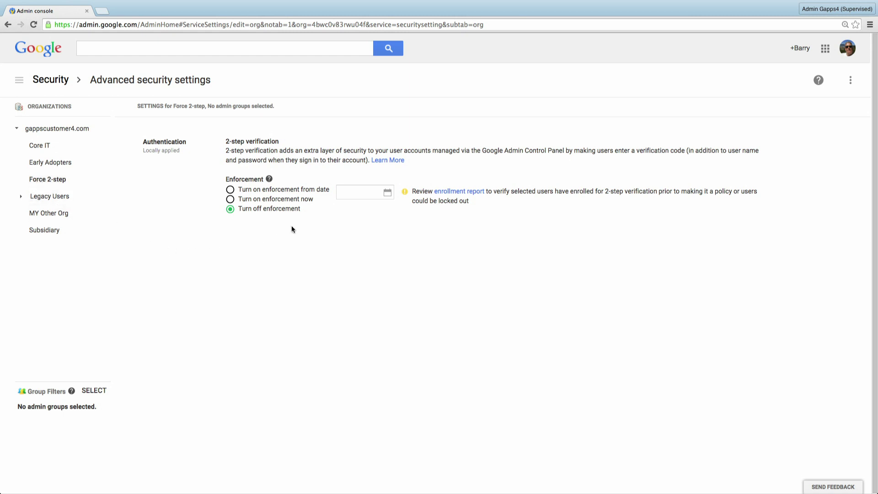
- Choose 'Turn on enforcement from date', pick April 13, 2015, and save
left_click(269, 191)
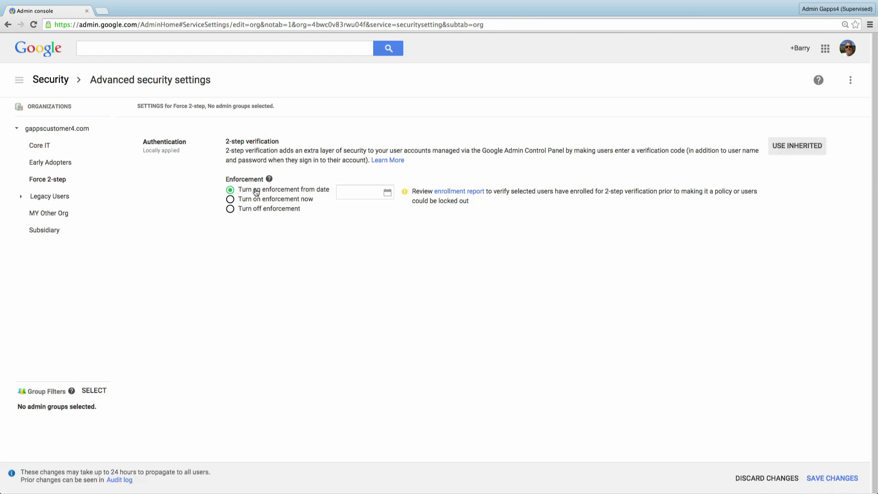
left_click(365, 192)
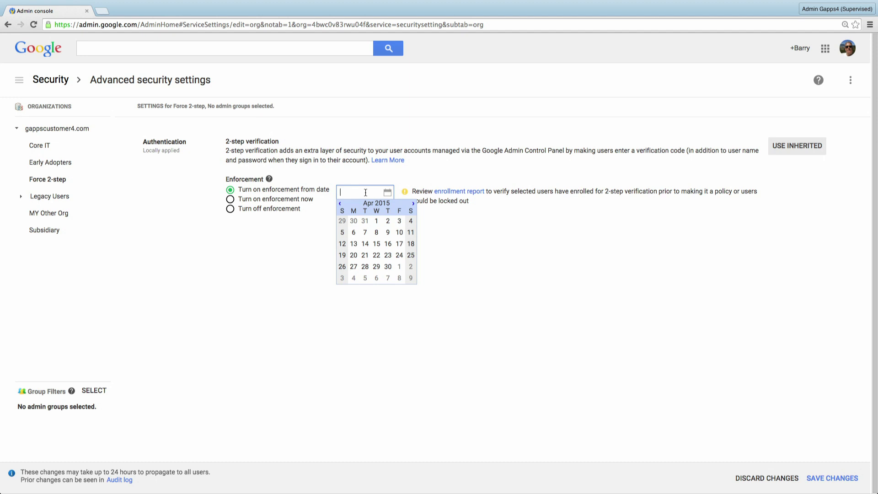
left_click(354, 247)
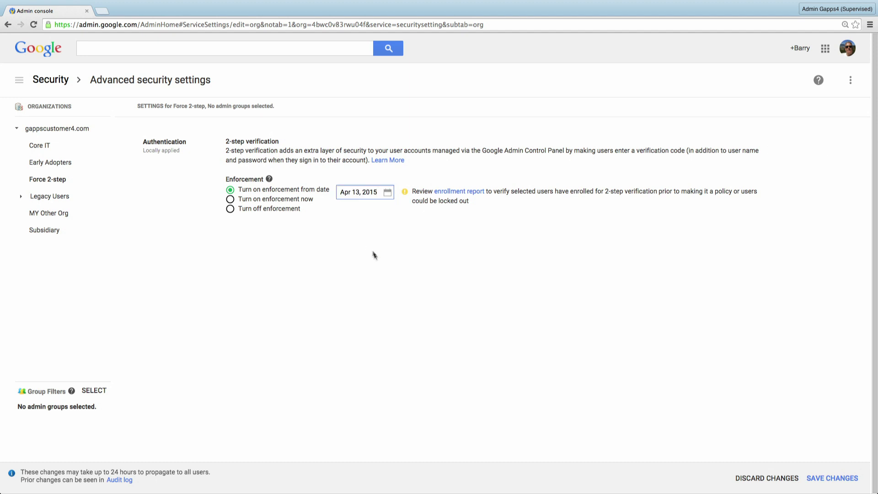
left_click(815, 479)
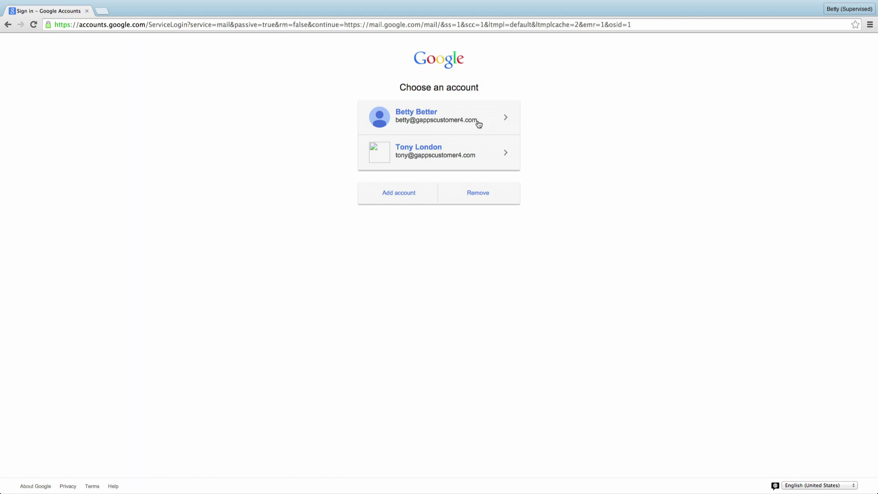
- Sign in with the domain user's saved account and choose Enroll on the lockout warning
left_click(478, 124)
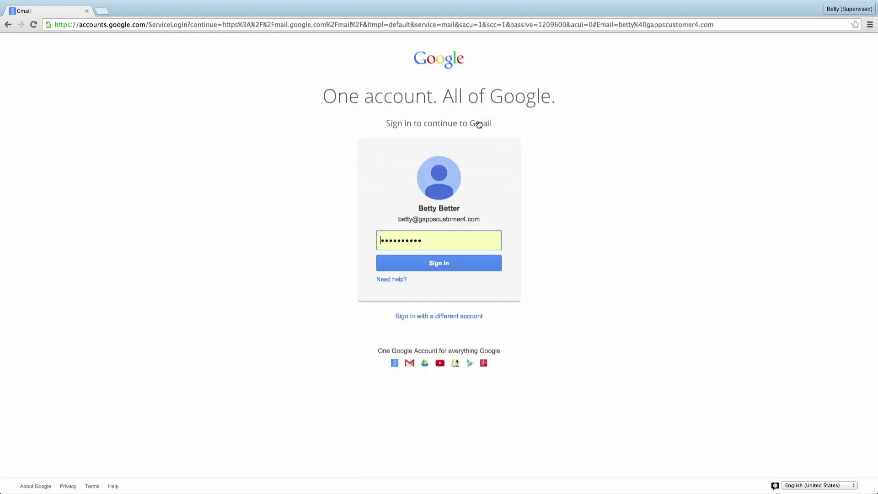
left_click(482, 262)
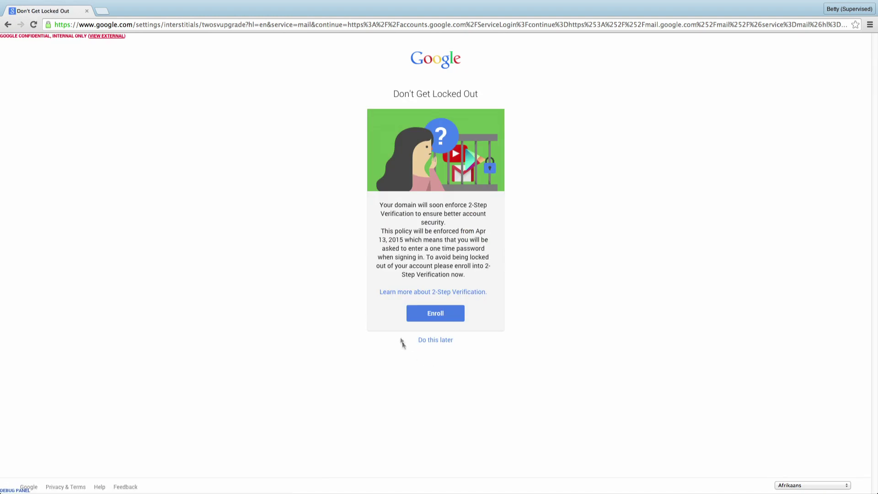
left_click(434, 318)
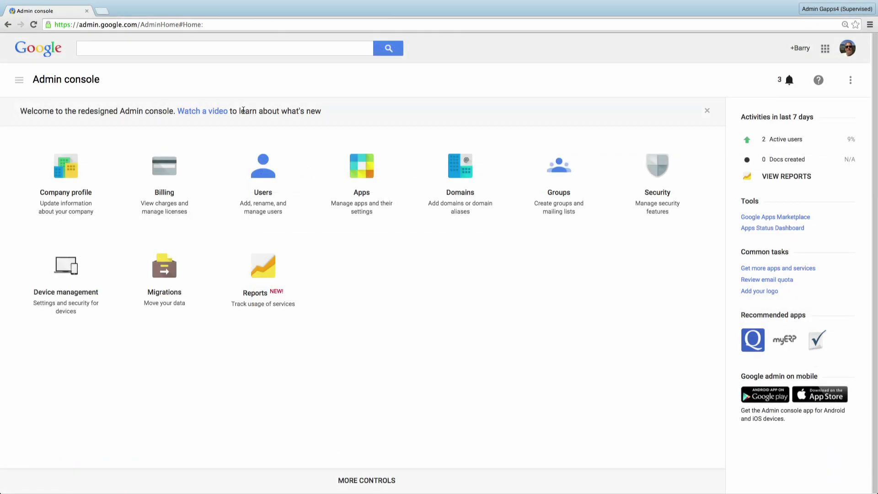
- Under Reports > Manage alerts, turn on the TLS failure alert and edit its recipients
left_click(260, 264)
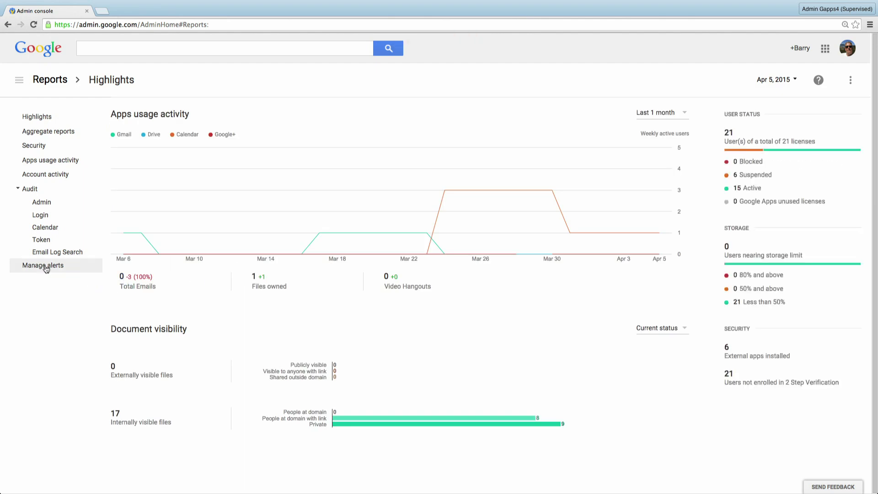
left_click(45, 267)
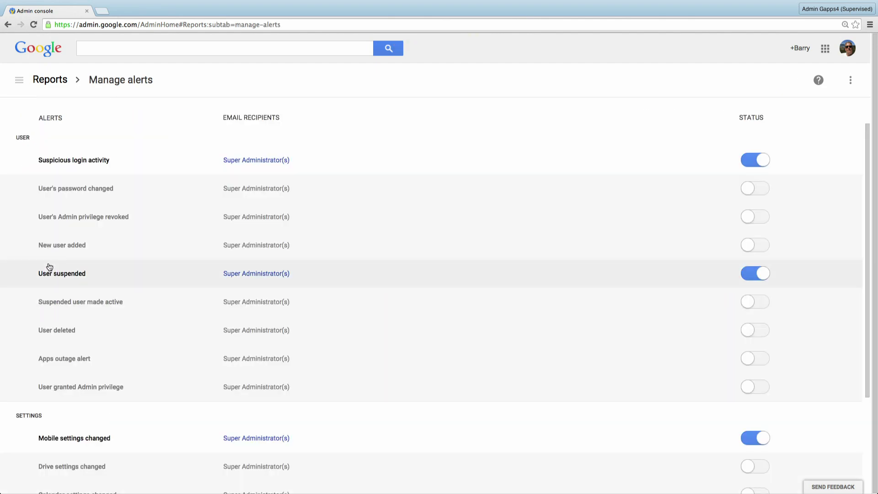
scroll(117, 267, "down", 4)
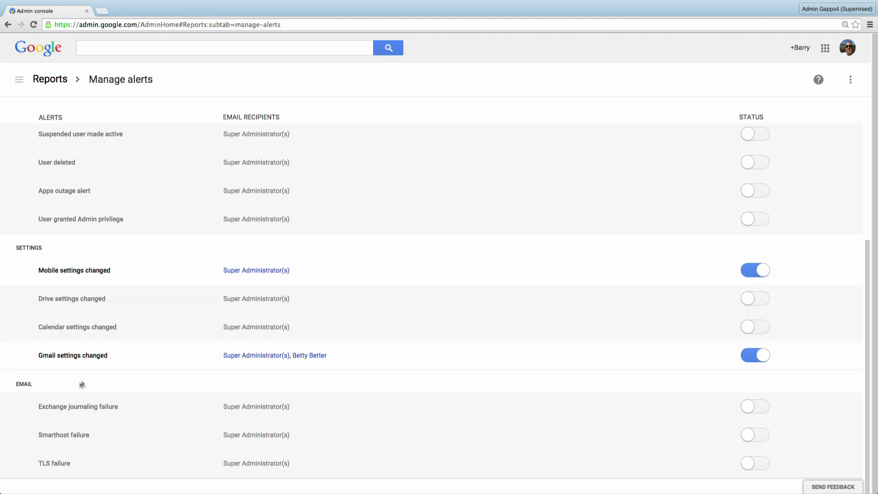
left_click(752, 466)
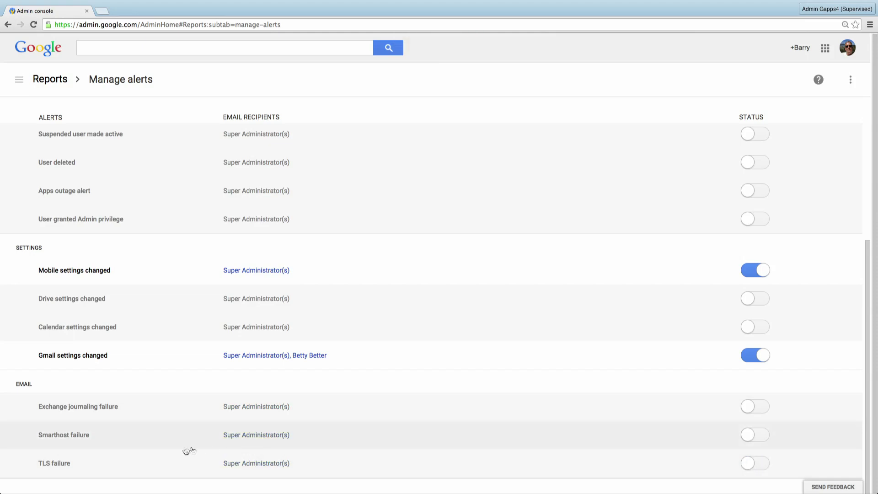
left_click(218, 468)
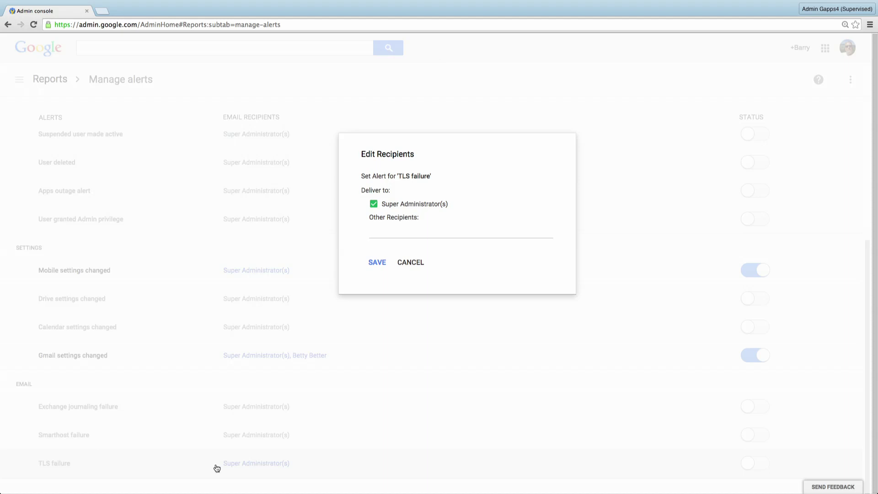
- Search for a user by name, add them under Other Recipients, and save the TLS alert recipients
left_click(394, 230)
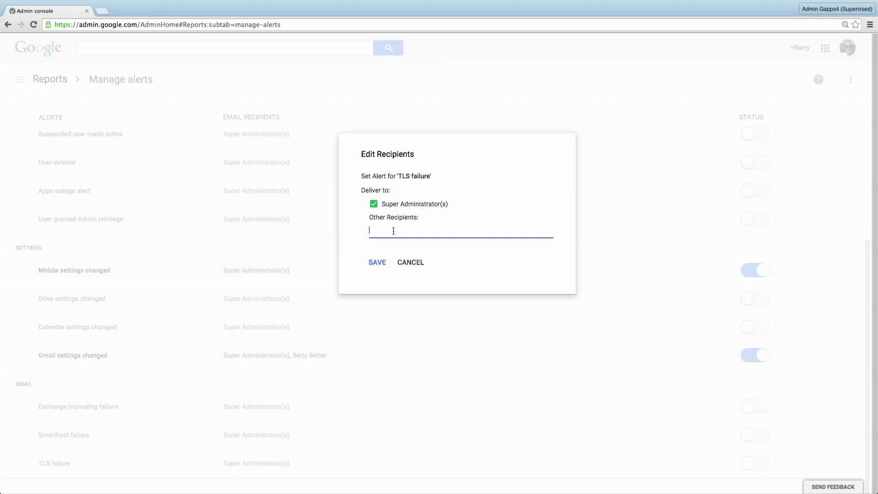
type("sarah")
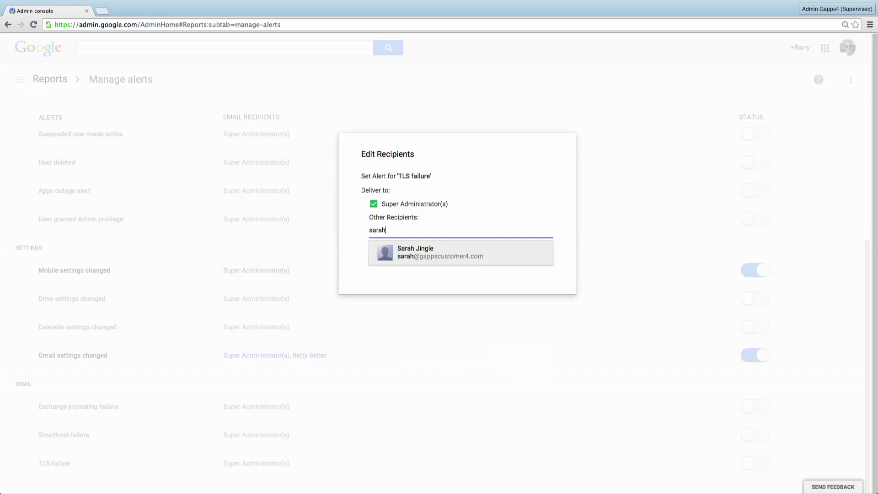
left_click(400, 249)
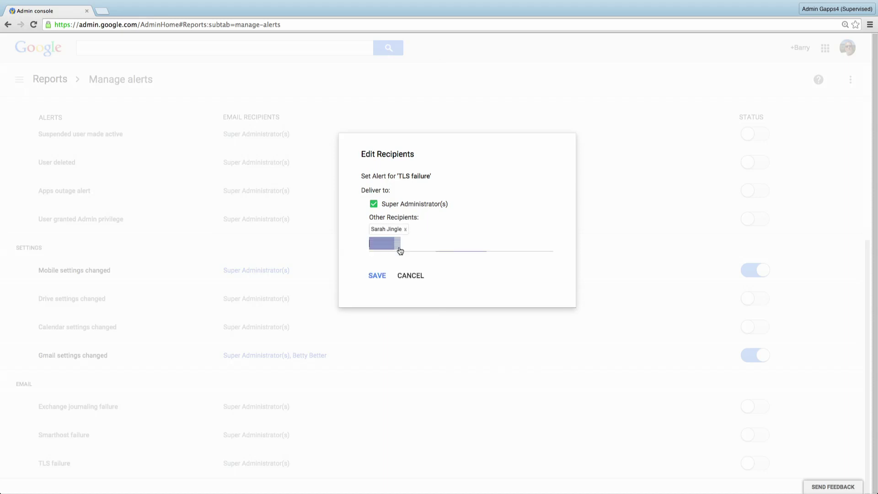
left_click(377, 277)
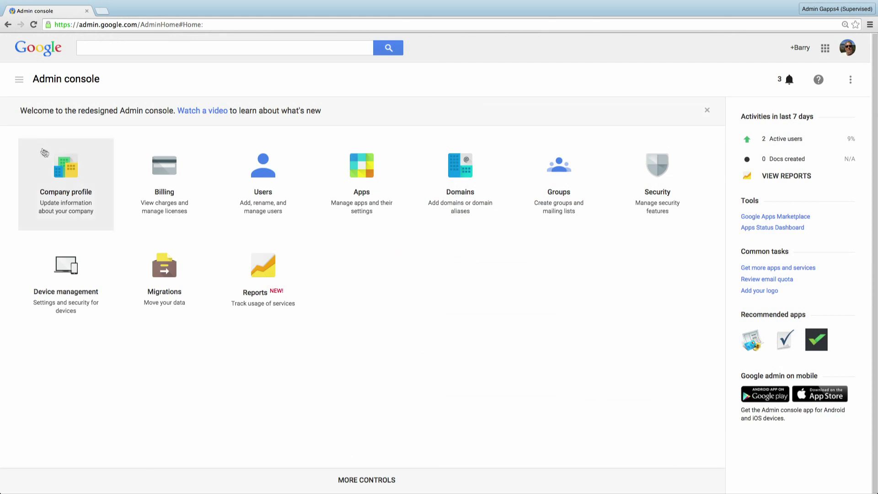
- In Company profile's Custom URLs section, select the domain sub1.gappscustomer4.com
left_click(53, 158)
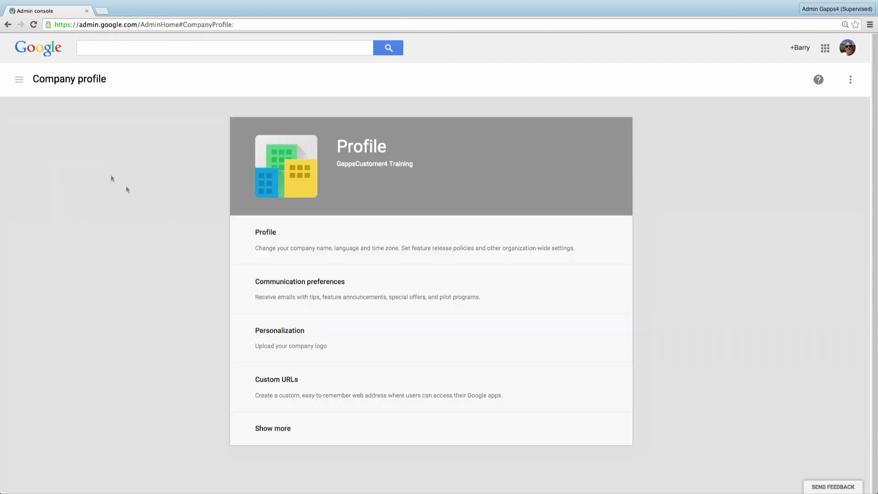
left_click(271, 387)
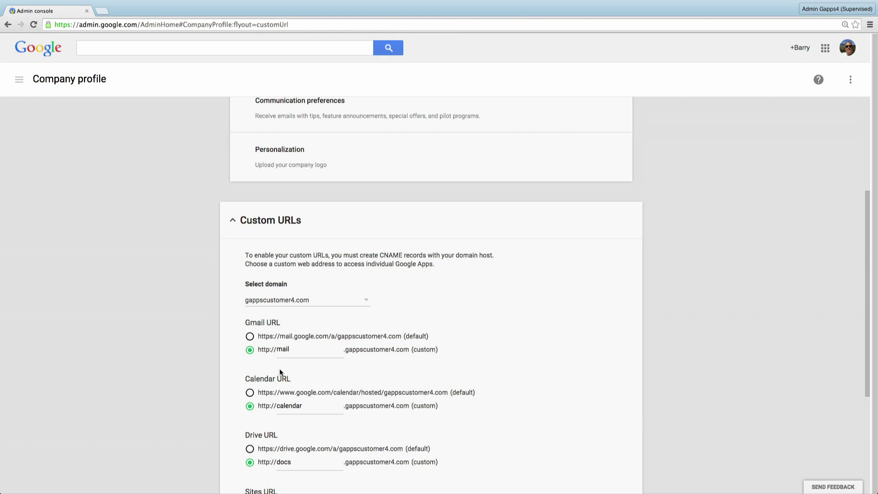
left_click(368, 302)
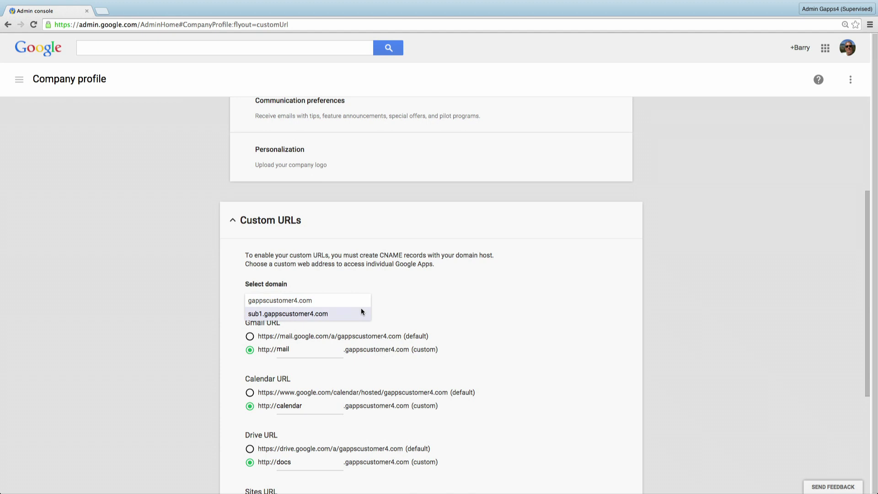
left_click(360, 313)
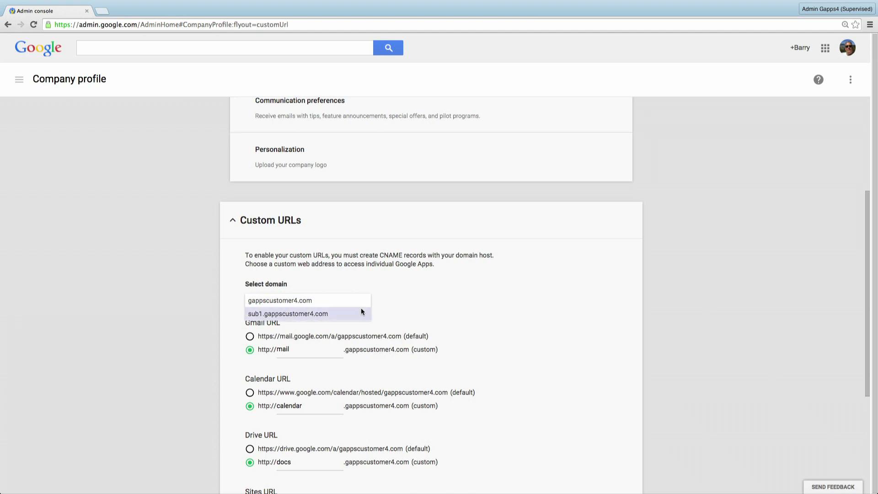